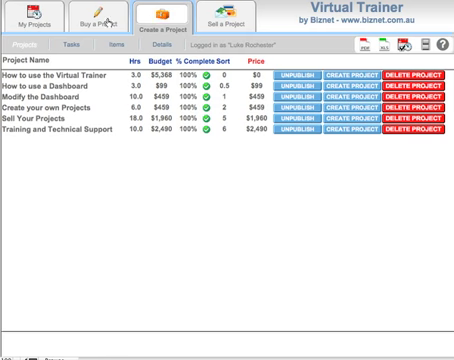
# Step: Open the Buy a Project page with its six priced projects, budget chart and skill estimator
pyautogui.click(99, 14)
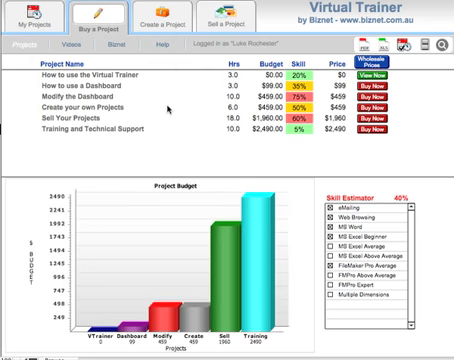
# Step: Create a new project named 'Project for video' from the Create a Project page
pyautogui.click(158, 18)
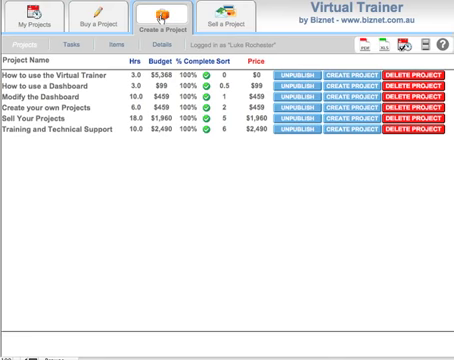
pyautogui.click(352, 129)
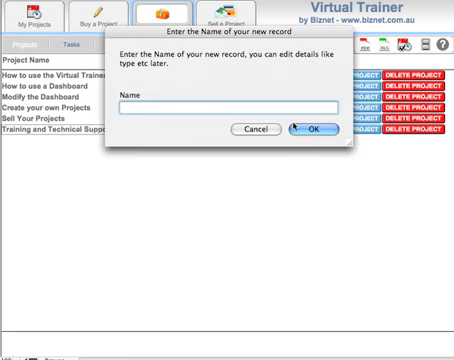
pyautogui.write('Project for ')
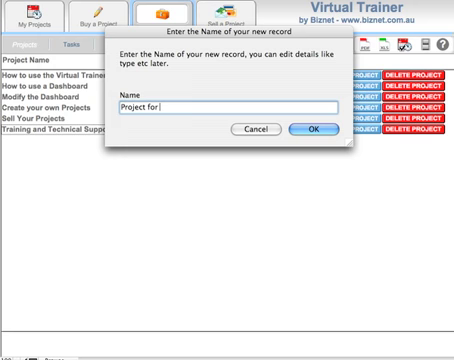
pyautogui.write('video')
pyautogui.press('Return')
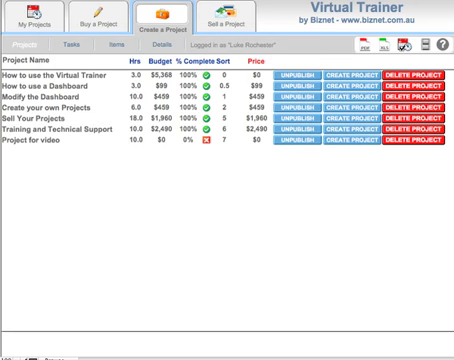
# Step: Add a task named 'New Task' to 'Project for video'
pyautogui.click(49, 145)
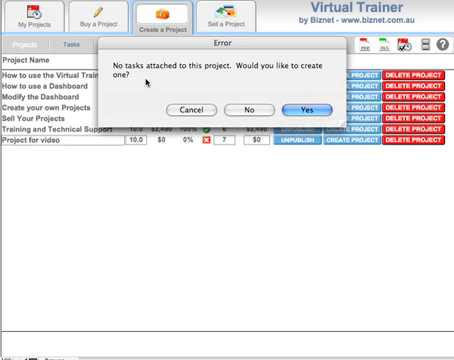
pyautogui.click(307, 110)
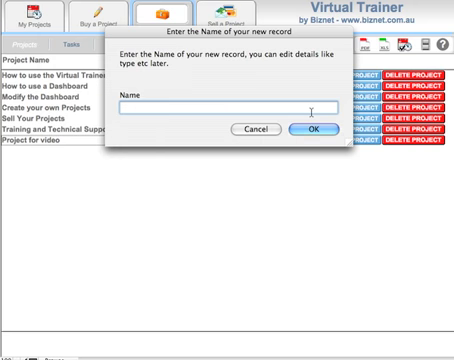
pyautogui.write('New Ta')
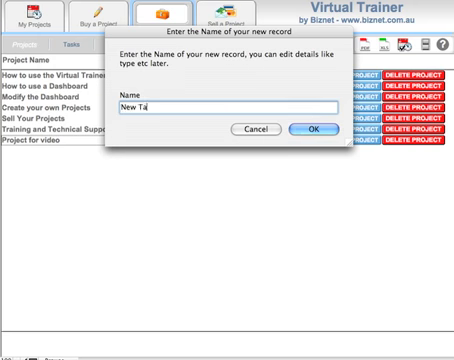
pyautogui.write('sk')
pyautogui.press('Return')
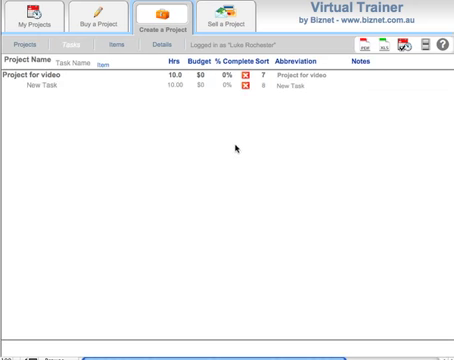
# Step: Add the item 'New Item for task' under New Task and open its details record
pyautogui.click(51, 89)
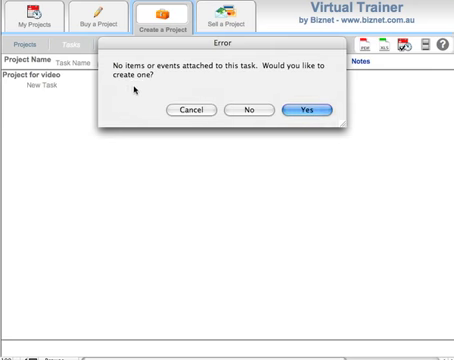
pyautogui.click(307, 110)
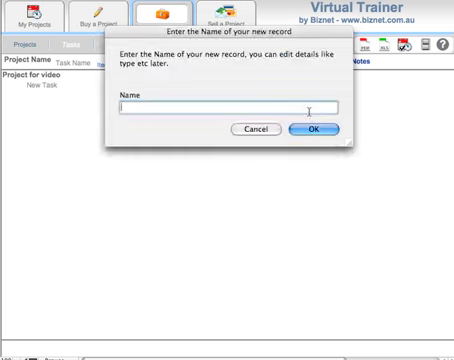
pyautogui.write('New Item for t')
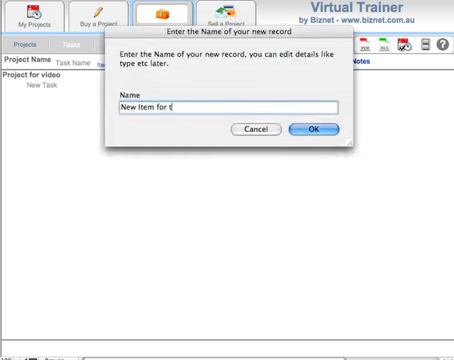
pyautogui.write('ask')
pyautogui.press('Return')
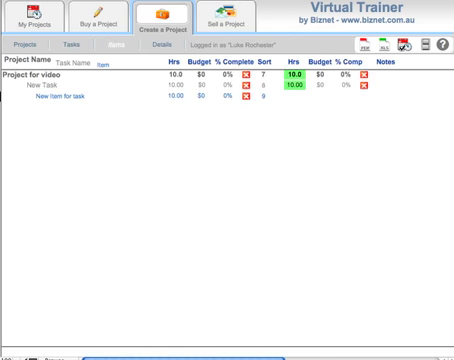
pyautogui.click(80, 96)
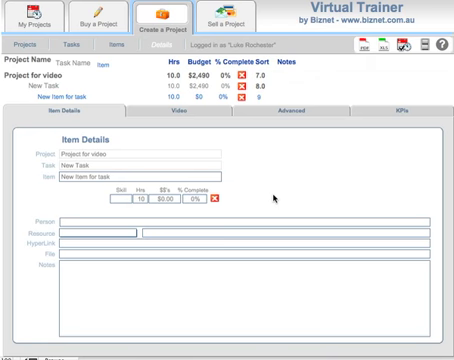
# Step: Set the item's person to Manager and its resource to Equipment named 'machine', then save
pyautogui.click(118, 222)
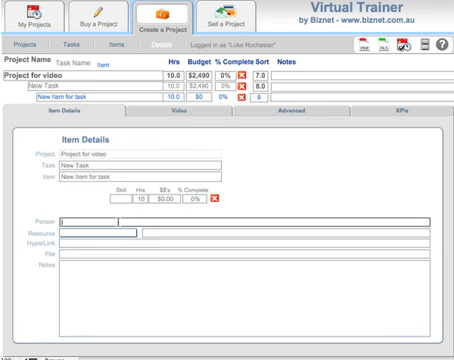
pyautogui.write('Manager')
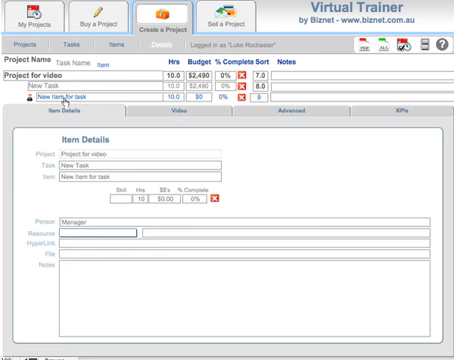
pyautogui.click(130, 235)
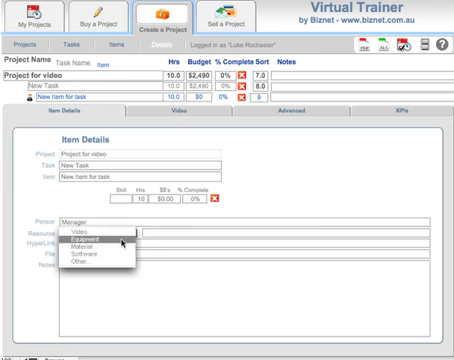
pyautogui.click(120, 240)
pyautogui.click(157, 234)
pyautogui.write('machine')
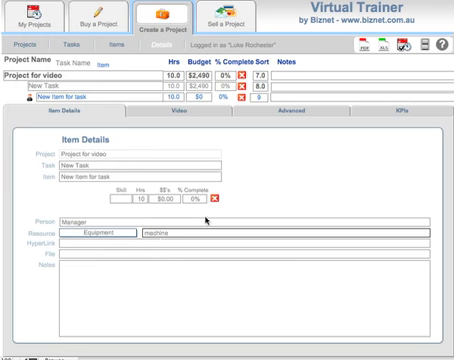
pyautogui.click(278, 185)
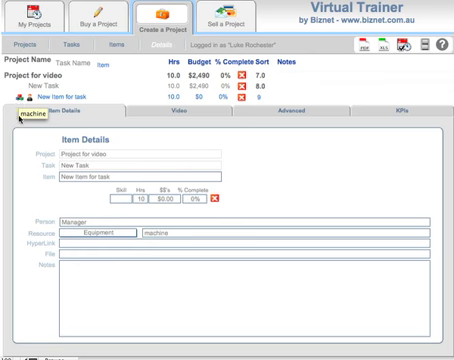
# Step: Change the item's resource type to Video and rename it 'video for practice'
pyautogui.click(168, 232)
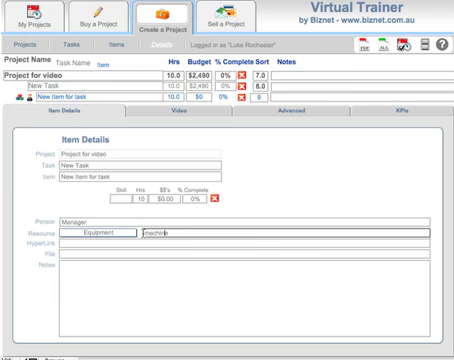
pyautogui.click(130, 232)
pyautogui.click(118, 222)
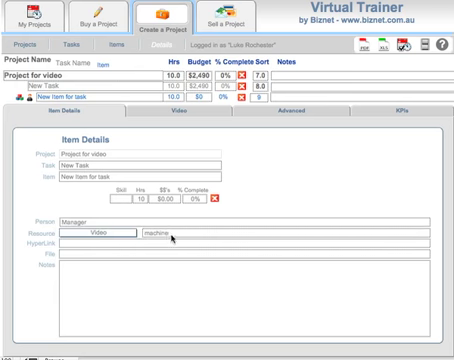
pyautogui.click(172, 233)
pyautogui.write('vid')
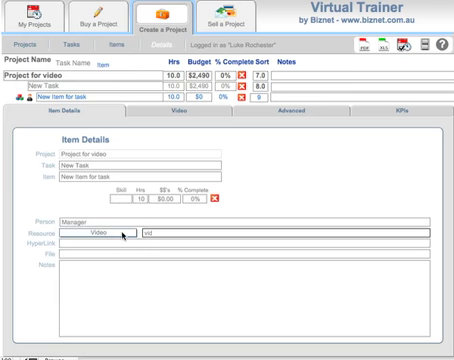
pyautogui.write('eo for preciize')
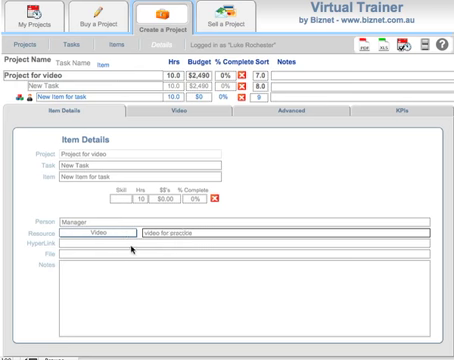
# Step: Paste the YouTube link into the item's HyperLink field and commit the details
pyautogui.click(131, 244)
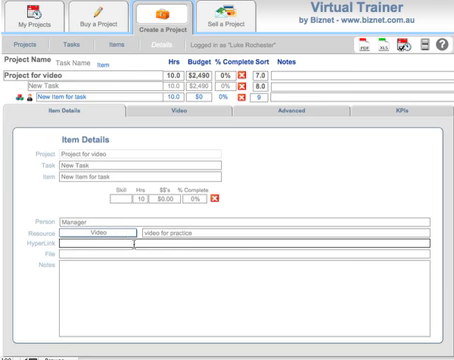
pyautogui.write('http://www.youtube.com/v/A3A6kjJl4A4&hl=en&fs=1')
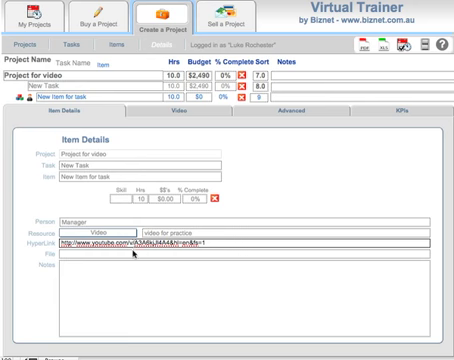
pyautogui.click(258, 210)
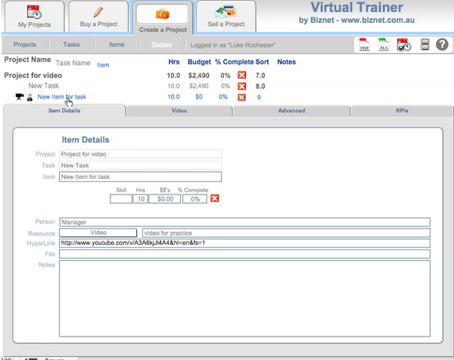
pyautogui.rightClick(167, 255)
pyautogui.click(203, 229)
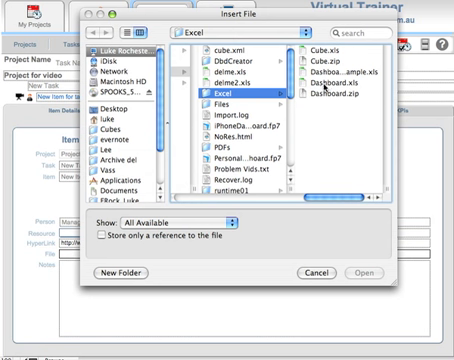
pyautogui.click(316, 273)
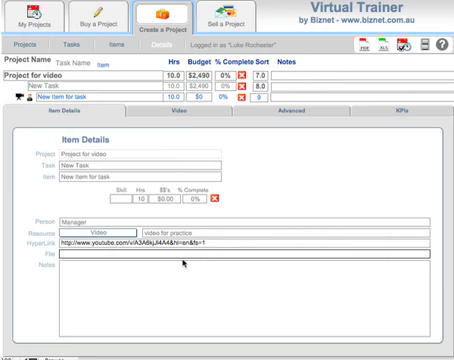
# Step: Write the item's note, fix the misspelled word with the suggested spelling, and commit it
pyautogui.click(182, 288)
pyautogui.write('ou')
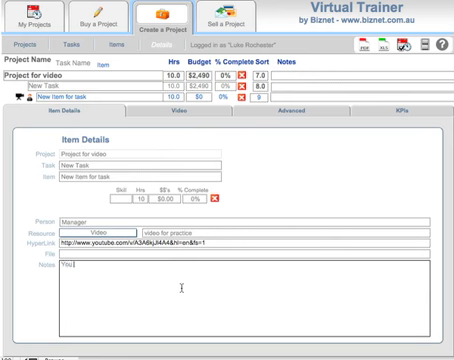
pyautogui.write('notes')
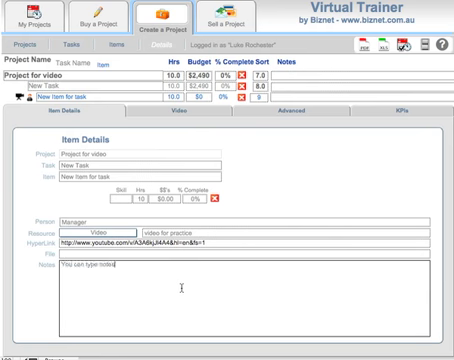
pyautogui.write('t this')
pyautogui.write('tom o')
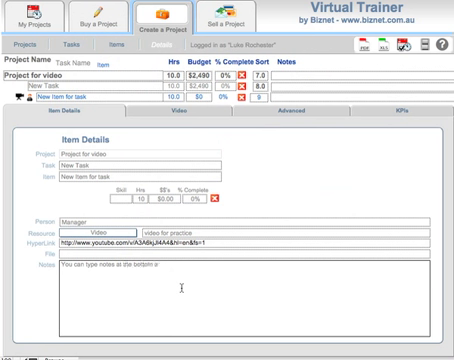
pyautogui.write('heck ')
pyautogui.write('your spelling')
pyautogui.rightClick(224, 268)
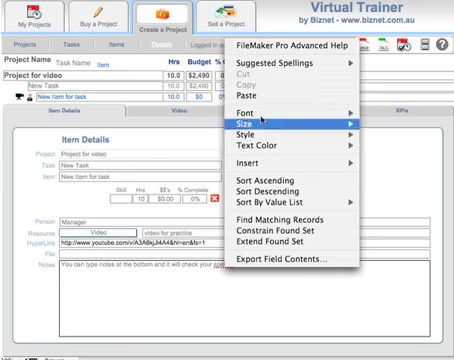
pyautogui.moveTo(280, 63)
pyautogui.click(385, 63)
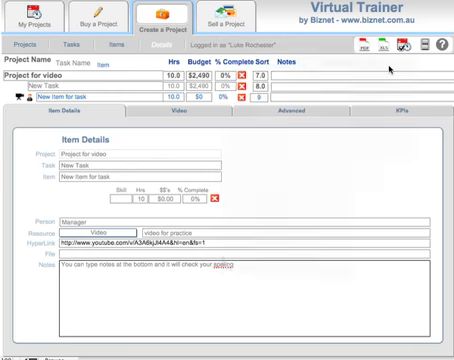
pyautogui.click(262, 215)
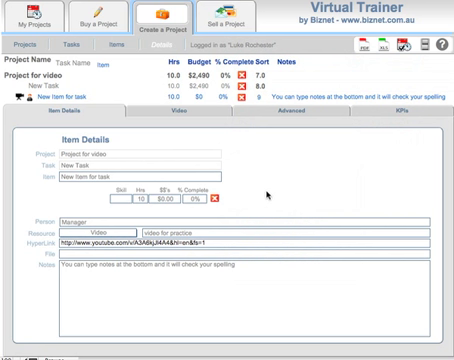